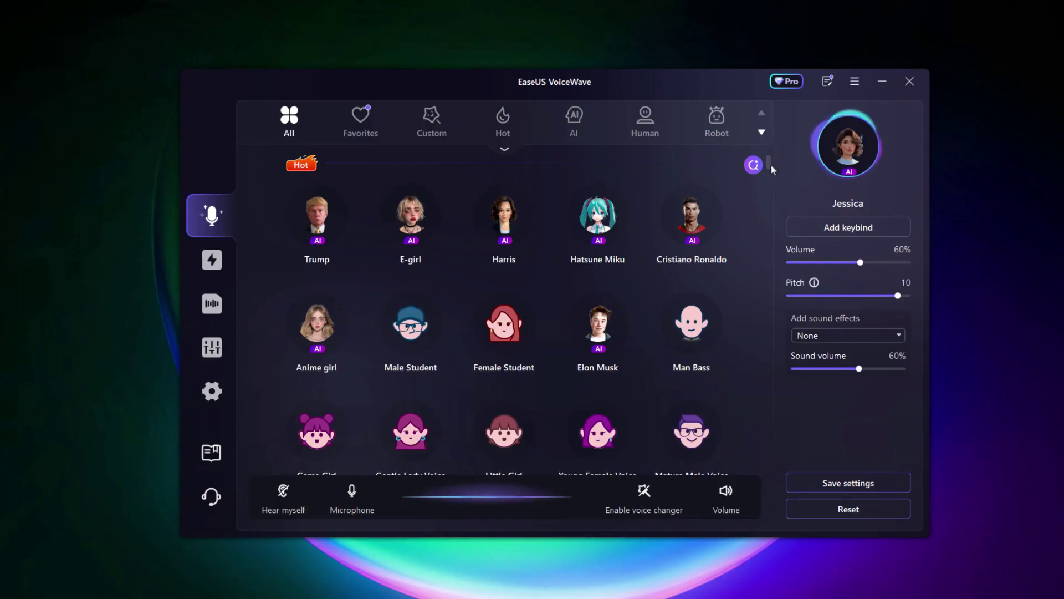
Look through the file voice changer, Voice Laboratory and General settings pages, and return to the full voice list
mouse_move(769, 165)
mouse_down()
mouse_move(798, 332)
mouse_move(779, 163)
mouse_up()
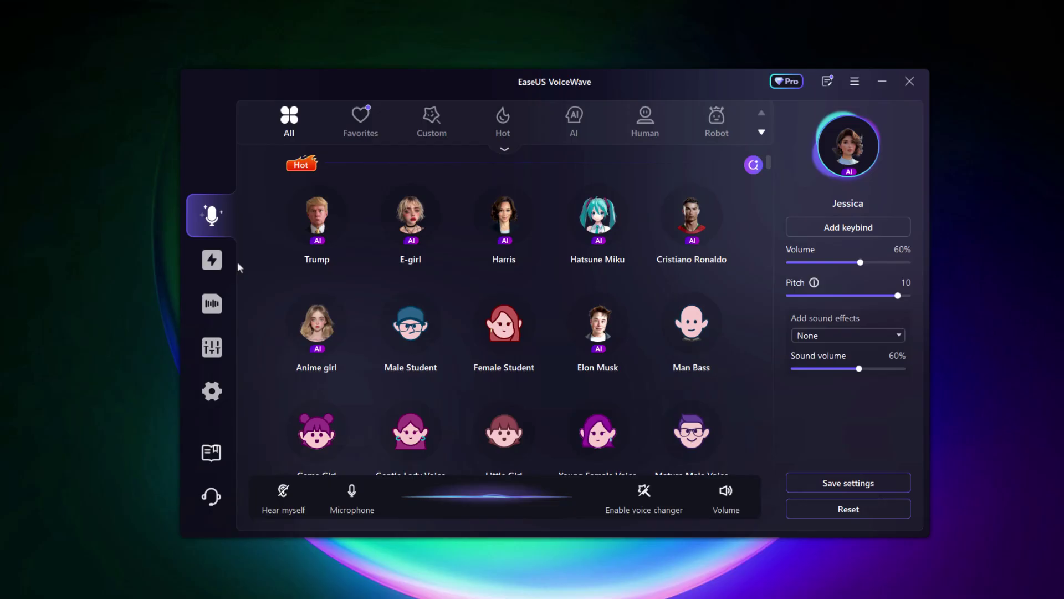
click(190, 273)
click(208, 303)
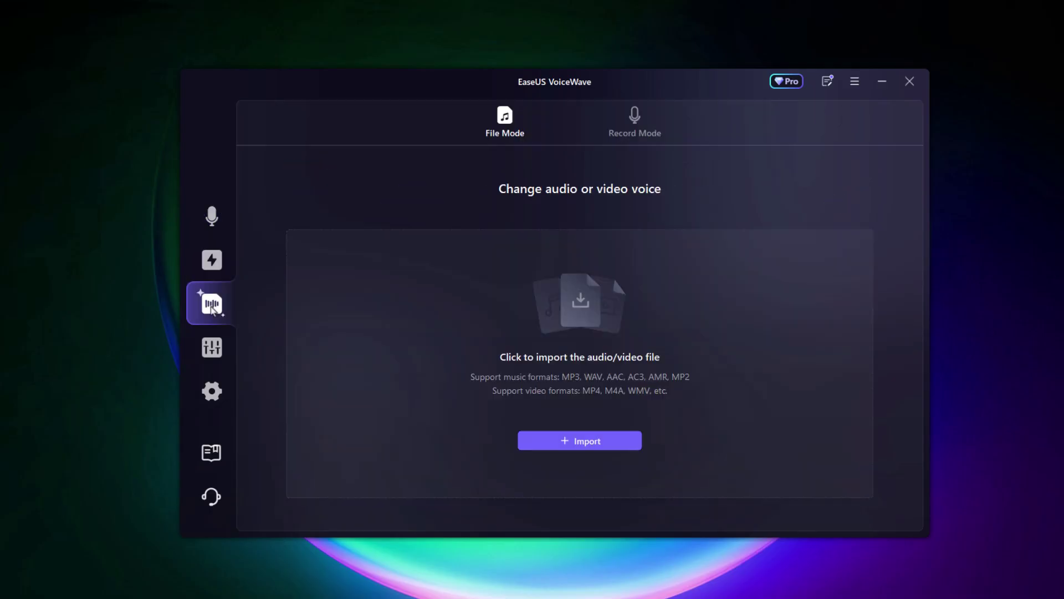
click(212, 350)
click(215, 393)
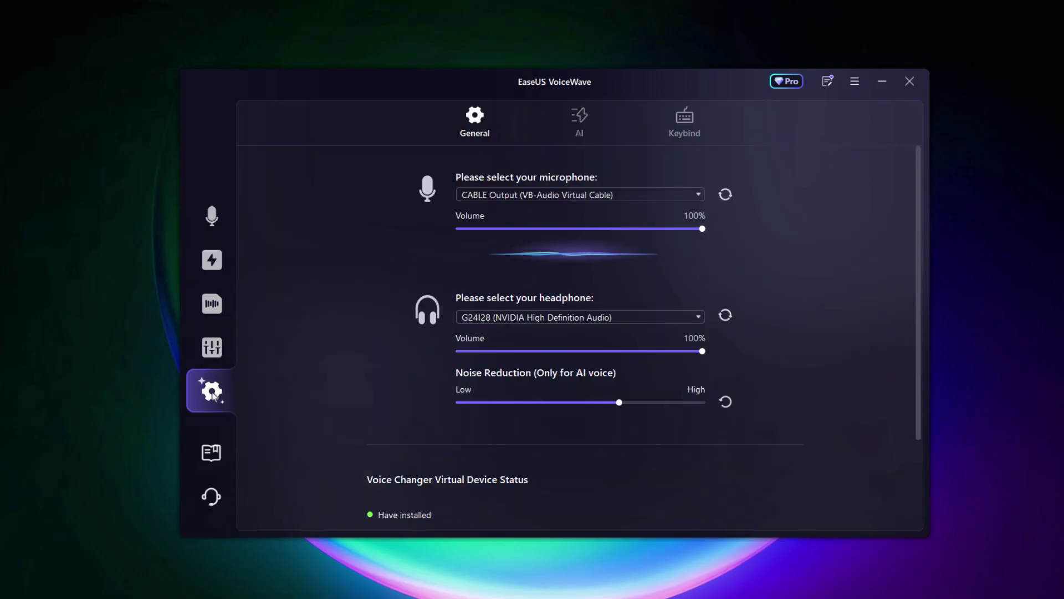
click(211, 216)
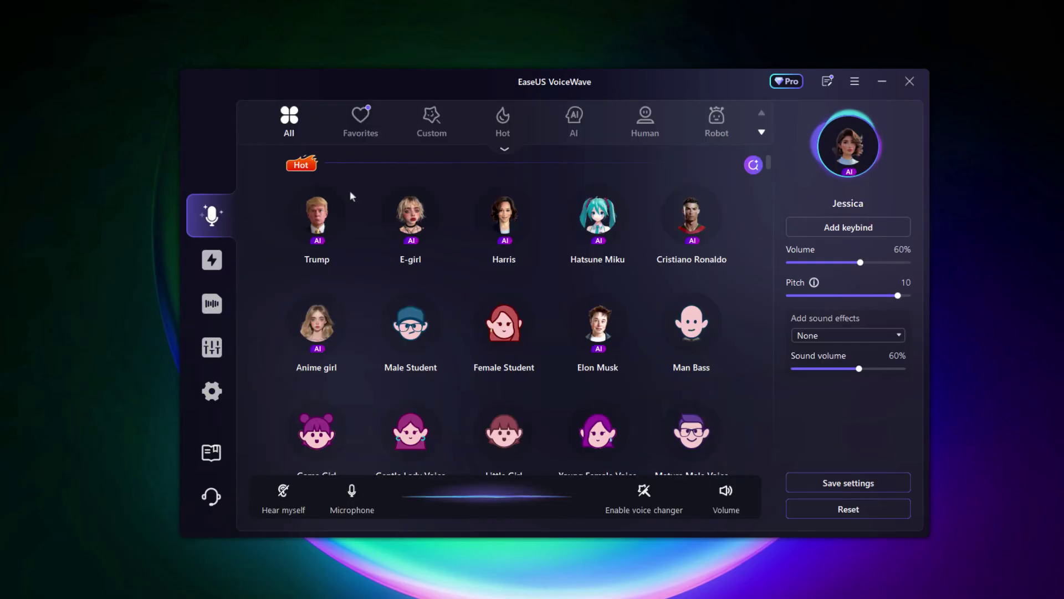
click(465, 132)
click(510, 119)
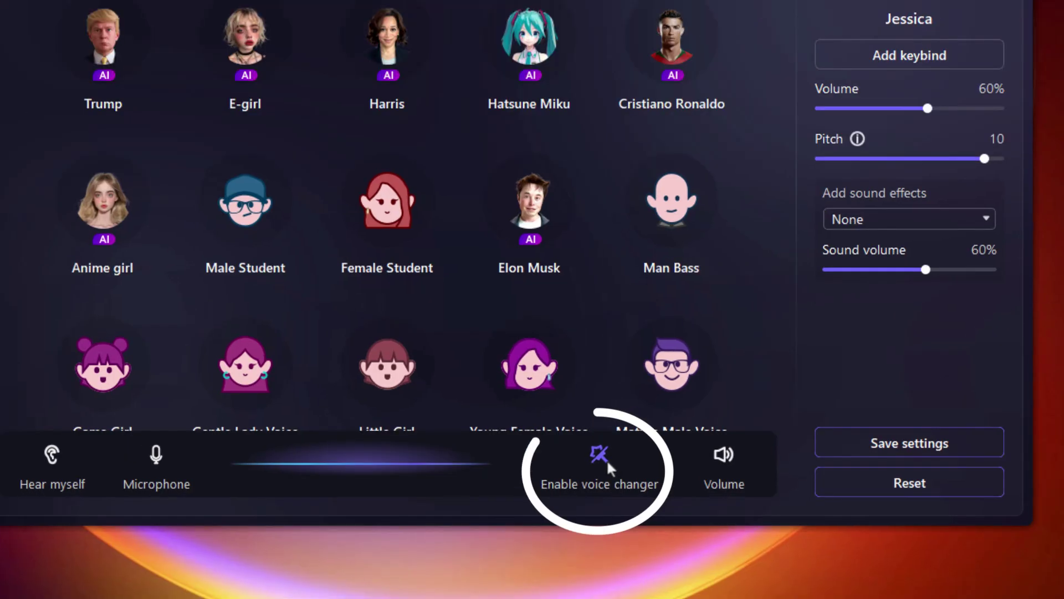
Turn on the voice changer and test the Hear myself monitoring by switching it off and on again
click(653, 529)
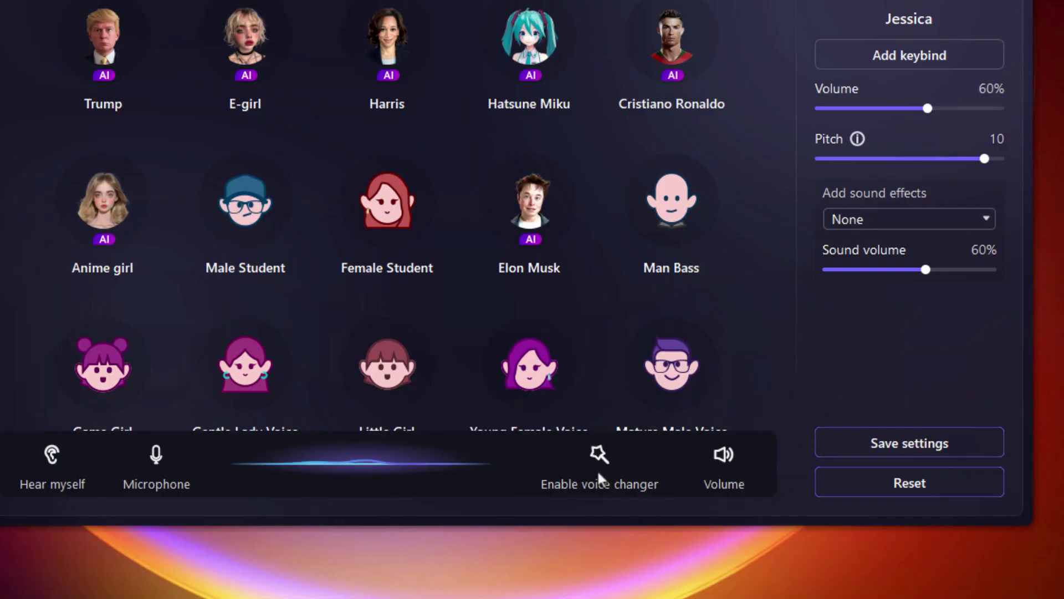
click(610, 463)
click(50, 463)
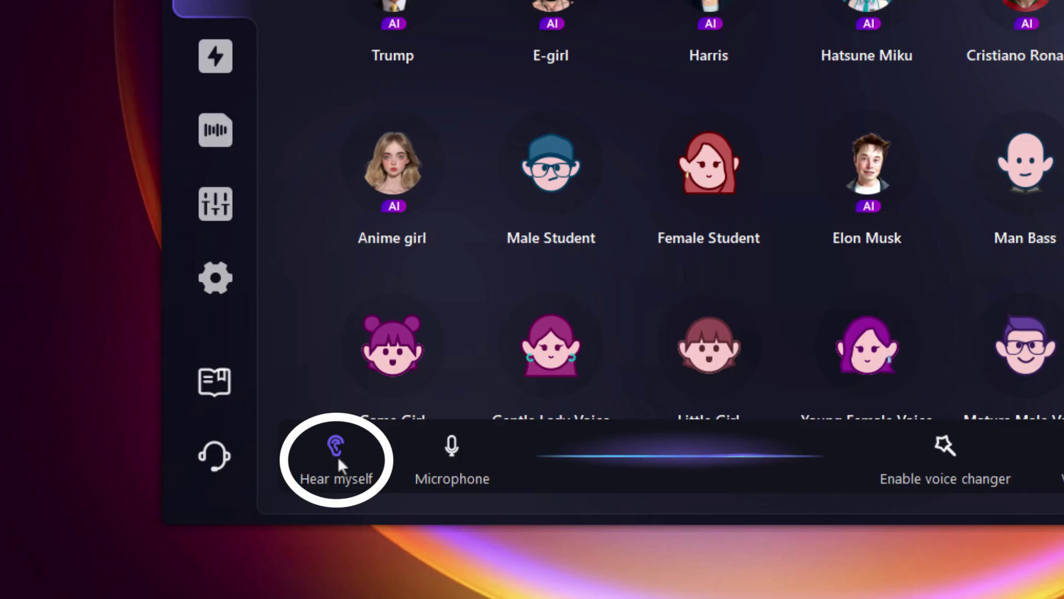
click(337, 457)
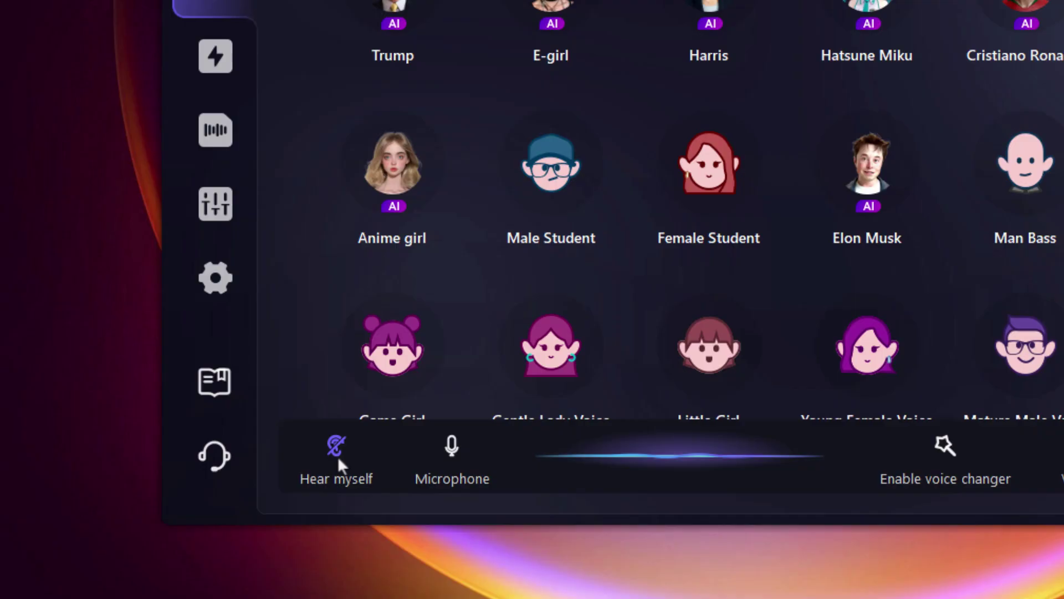
click(337, 456)
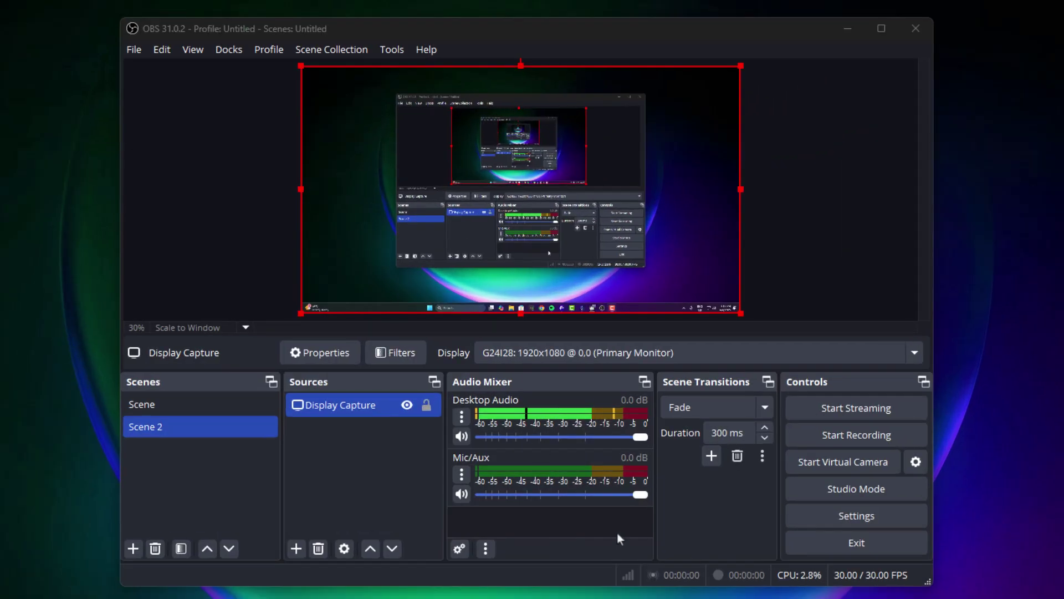
In OBS, set the Mic/Aux device to VoiceWave Microphone (EaseUS Virtual Device) and confirm
click(461, 474)
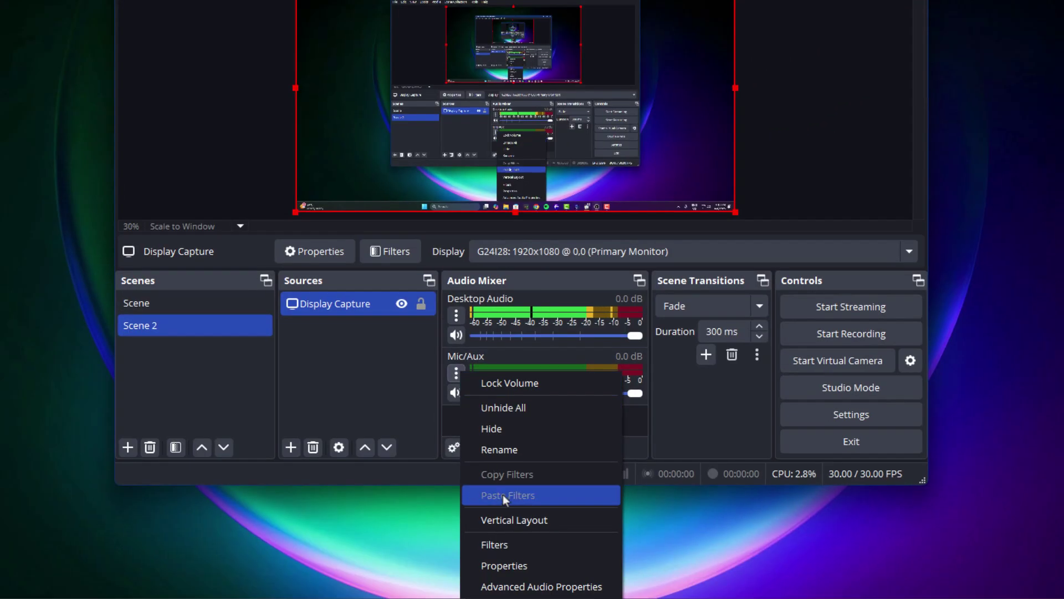
click(530, 565)
click(451, 115)
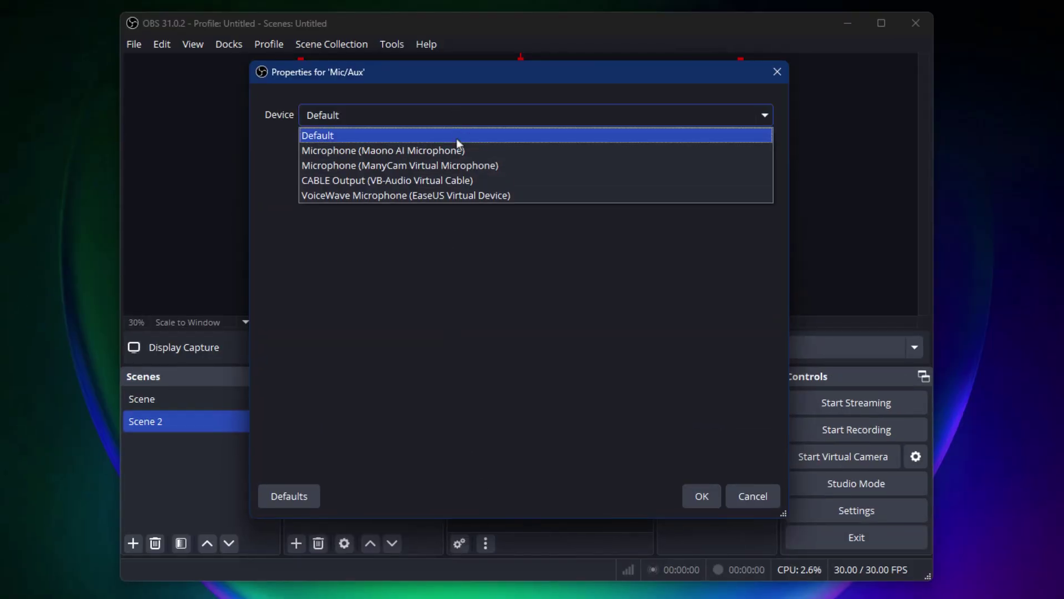
click(457, 194)
click(696, 494)
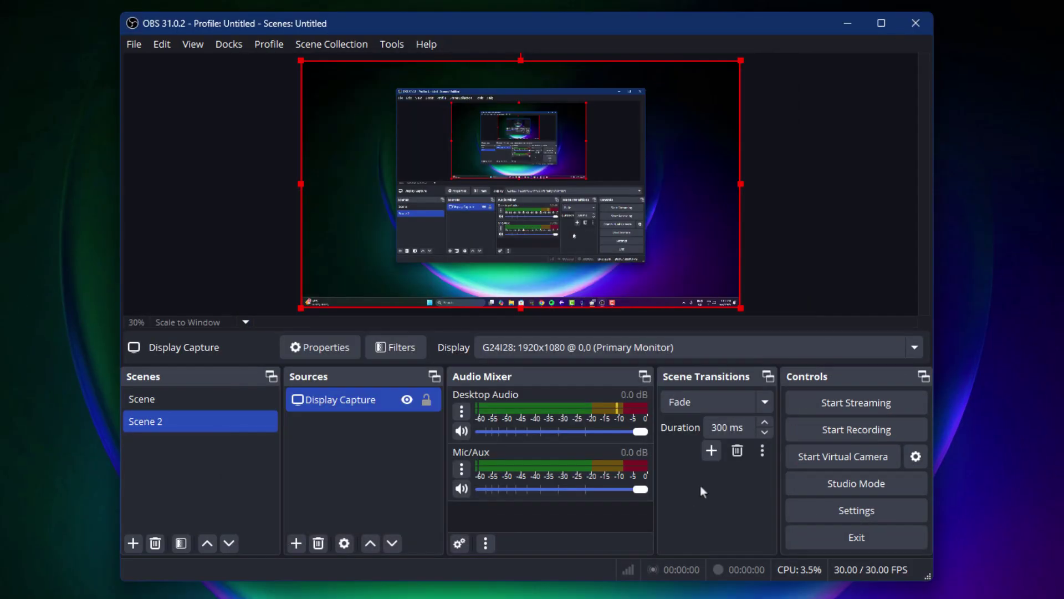
click(908, 33)
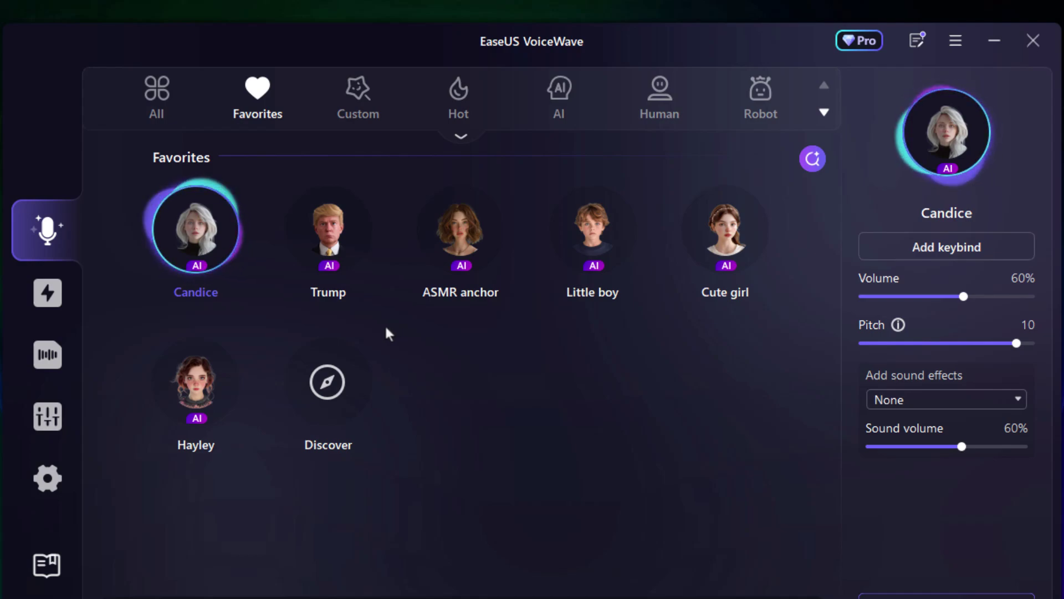
In EaseUS VoiceWave, try out the favorite AI voices Trump, ASMR anchor, Cute girl and Hayley one after another
mouse_move(338, 248)
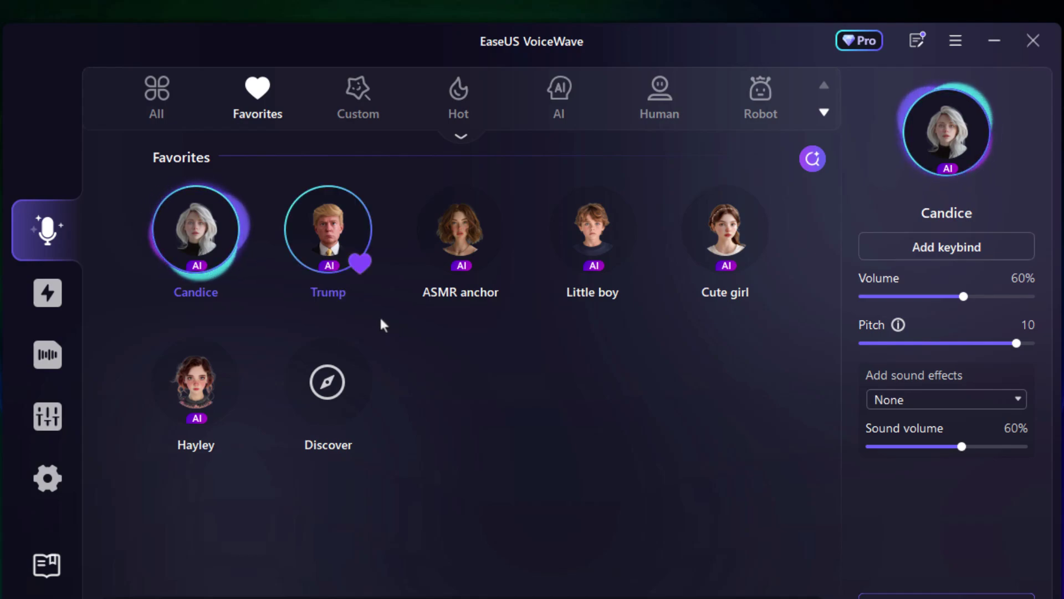
click(330, 247)
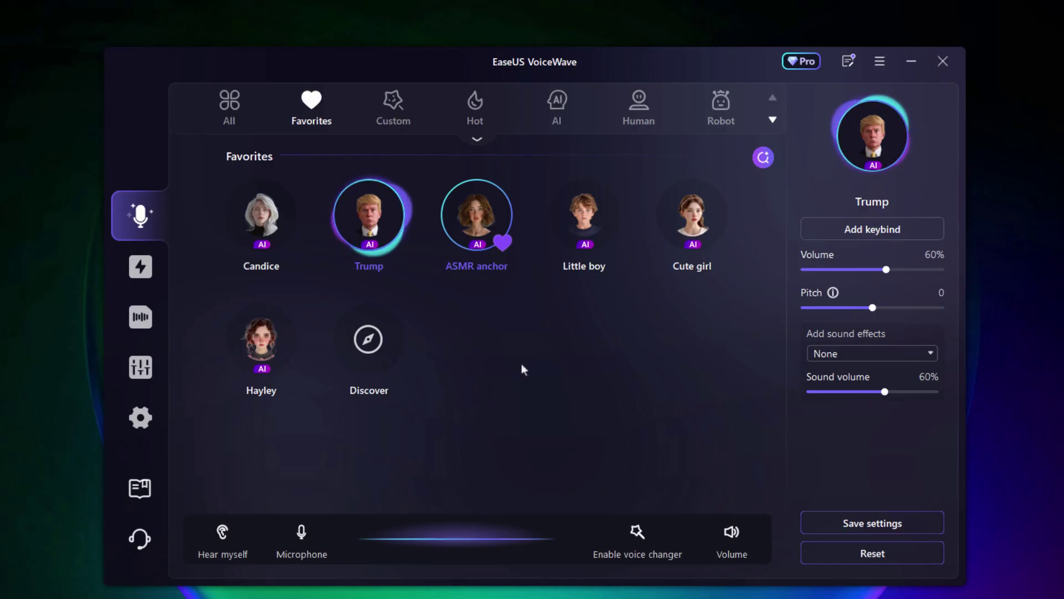
click(478, 215)
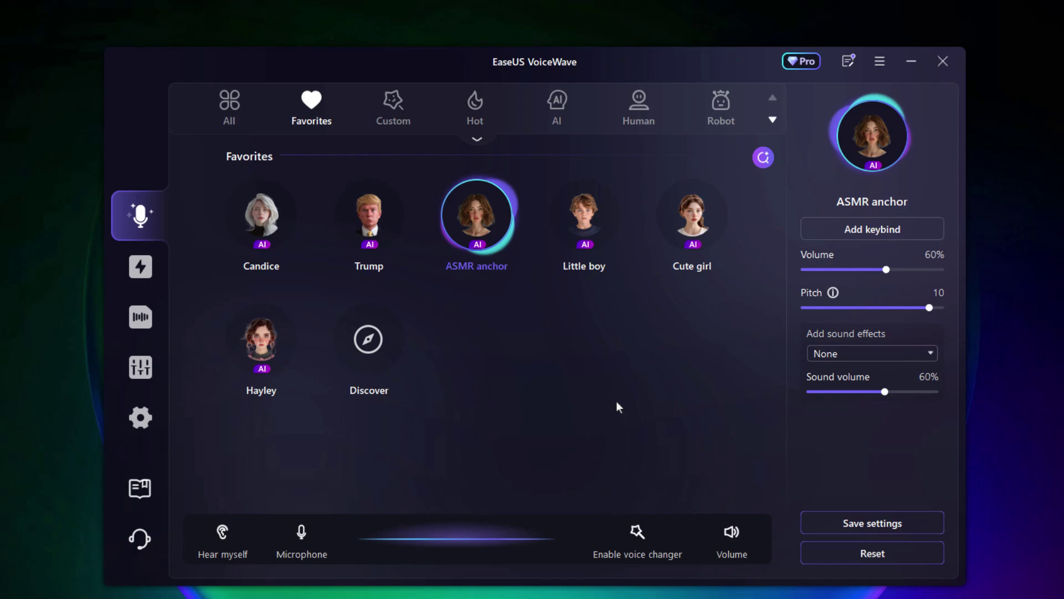
click(693, 216)
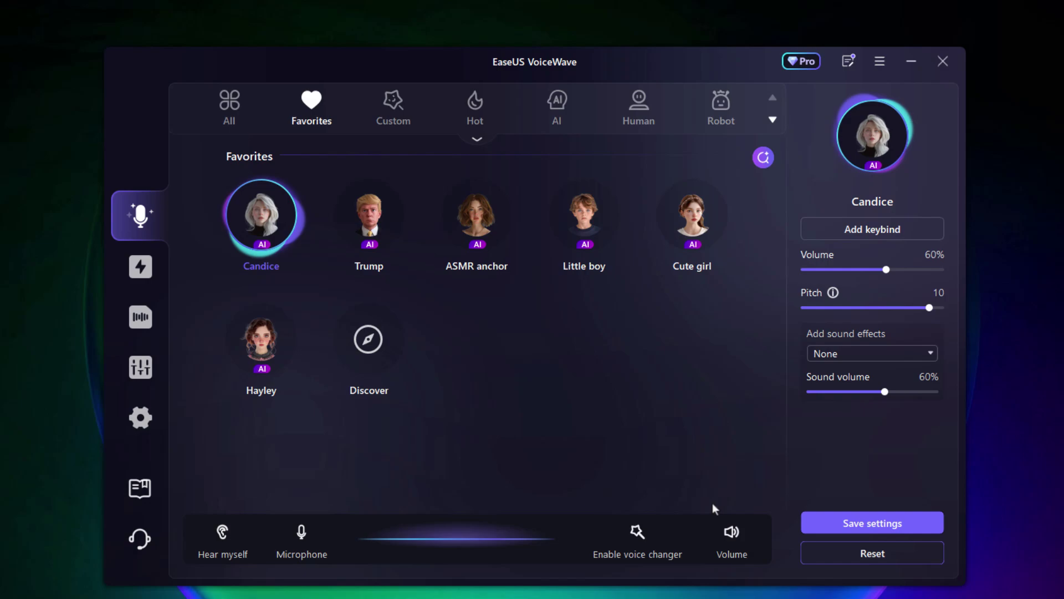
click(271, 358)
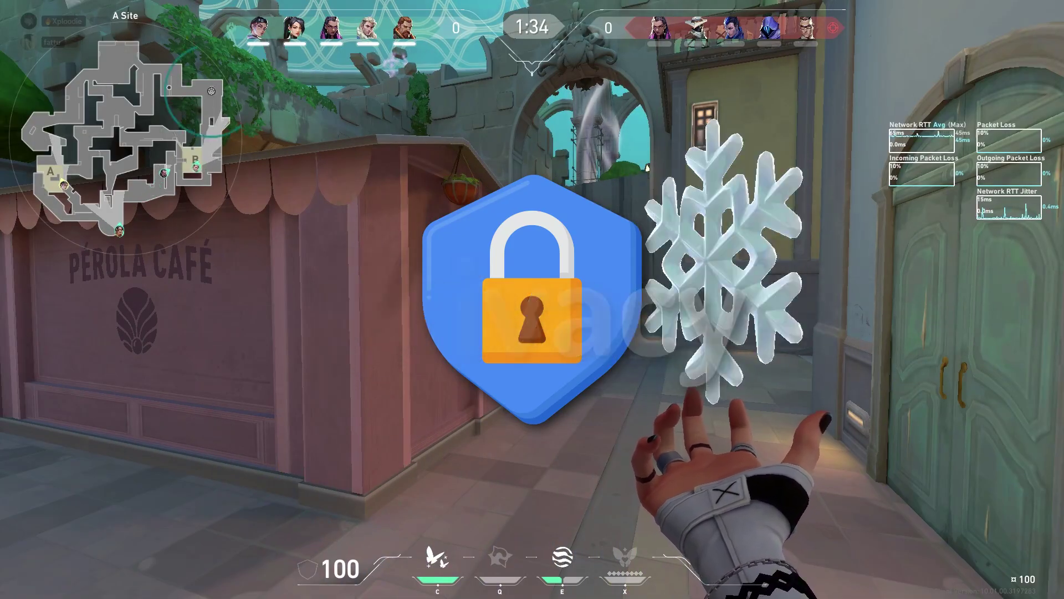
key(3)
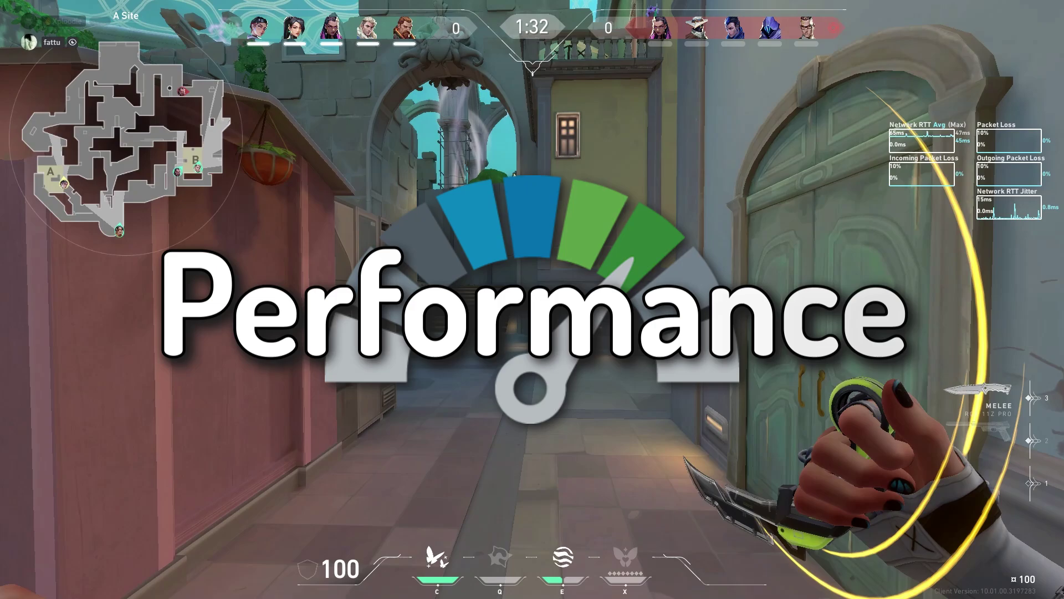
key(e)
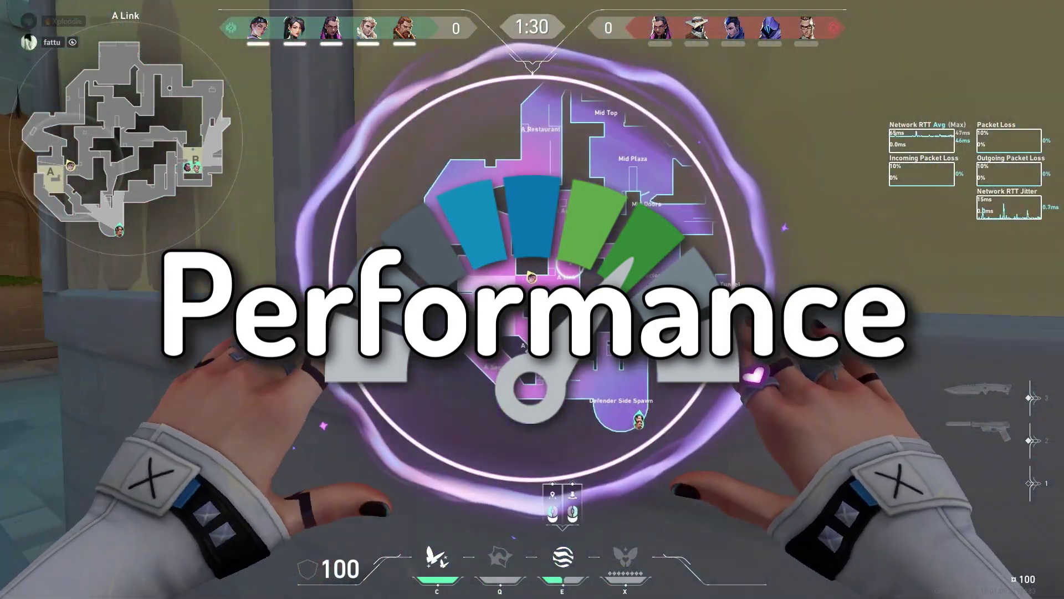
key(d)
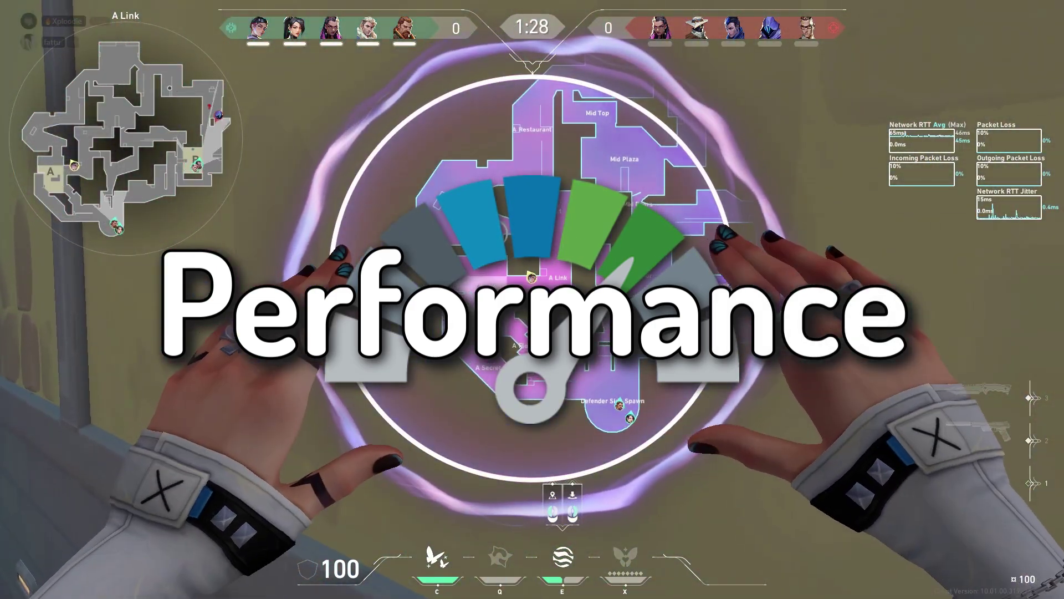
key(3)
key(e)
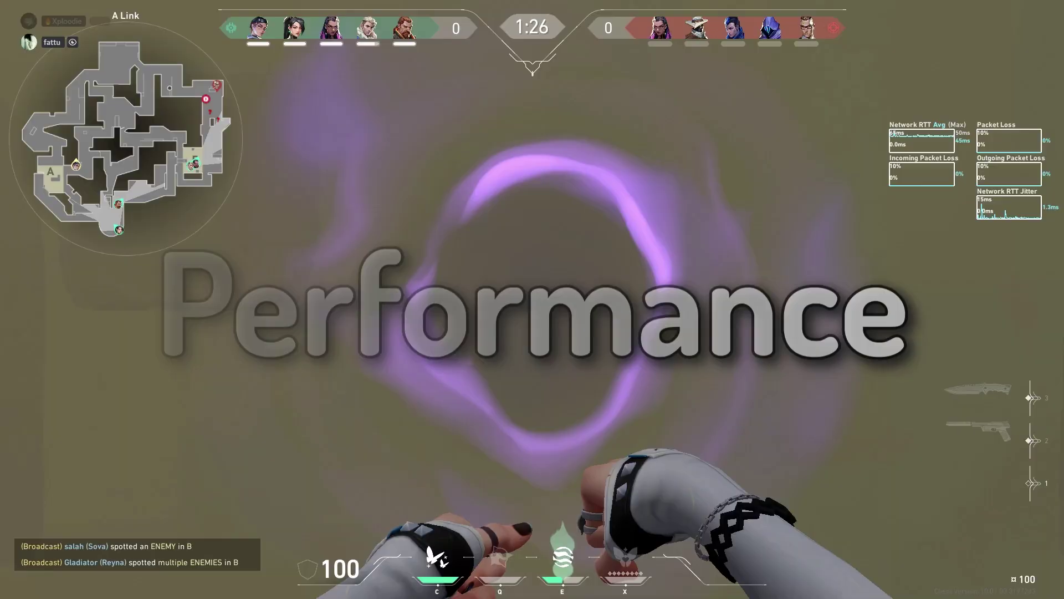
key(3)
key(w)
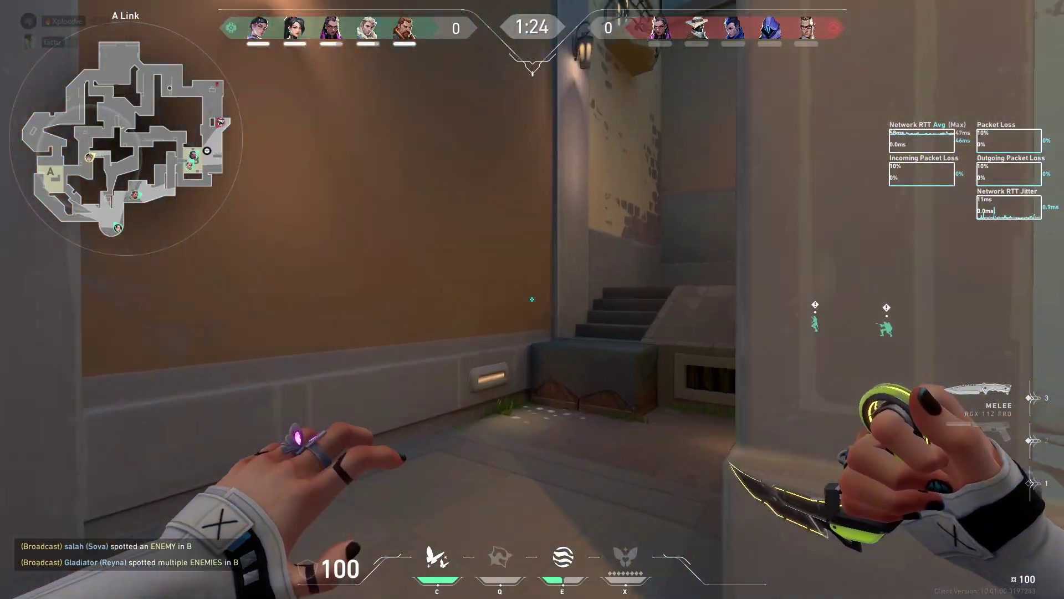
key(w)
key(space)
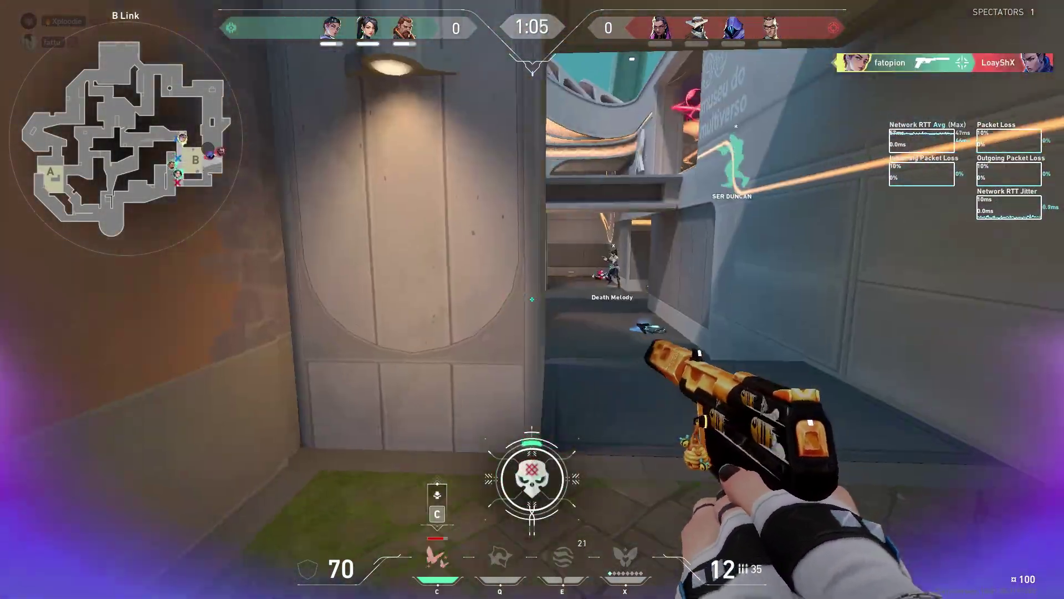
key(c)
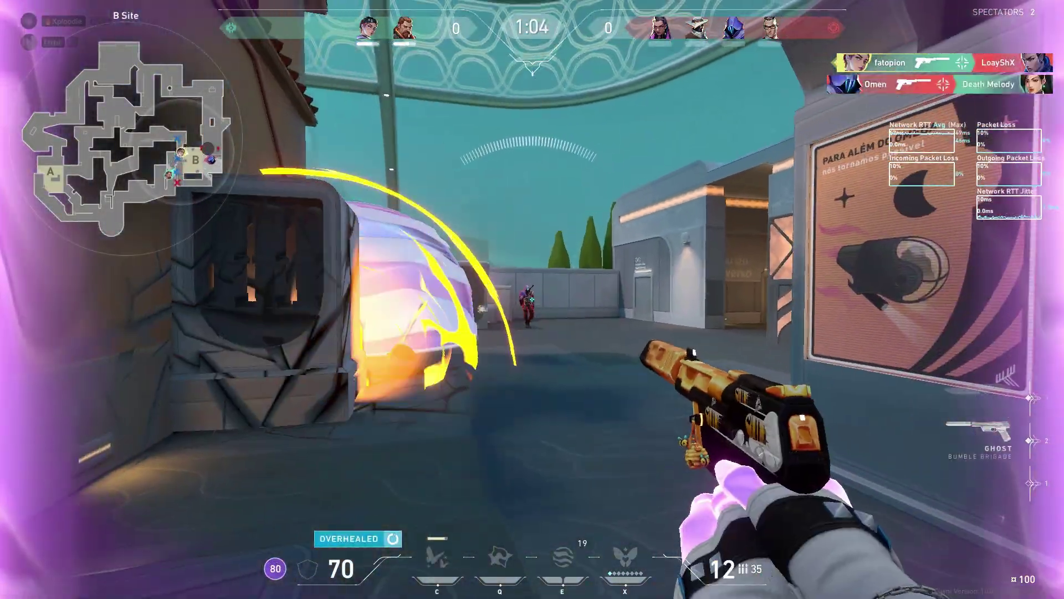
click(532, 299)
click(531, 300)
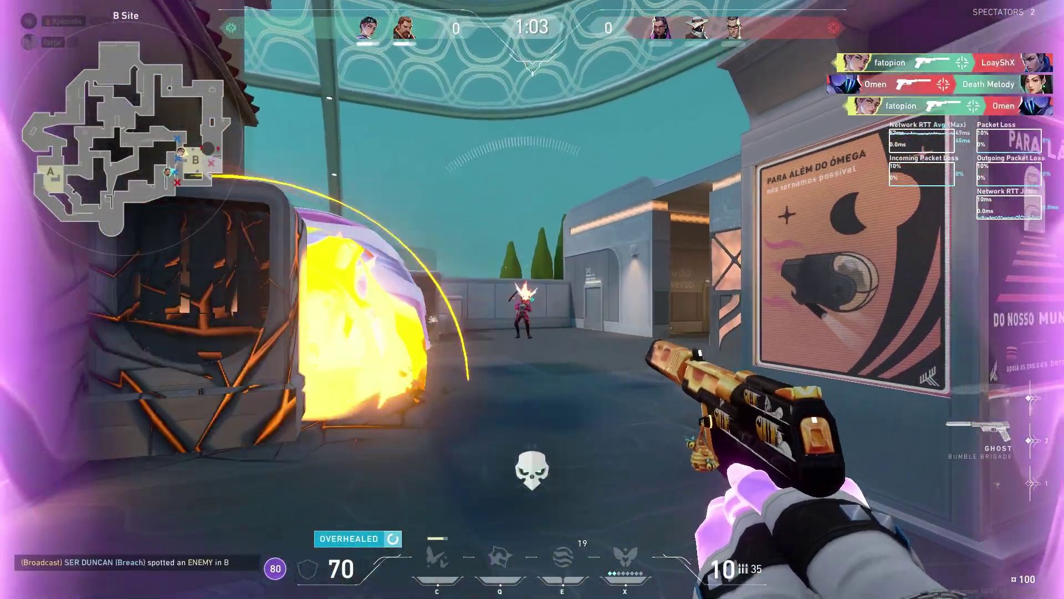
click(531, 299)
click(532, 299)
click(532, 299)
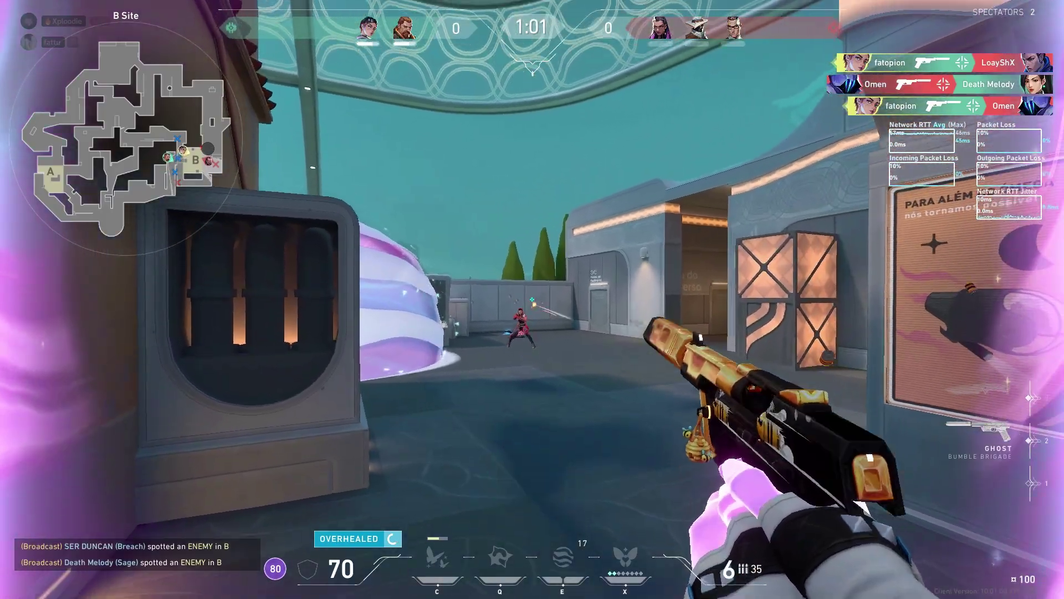
click(532, 299)
click(532, 299)
click(532, 300)
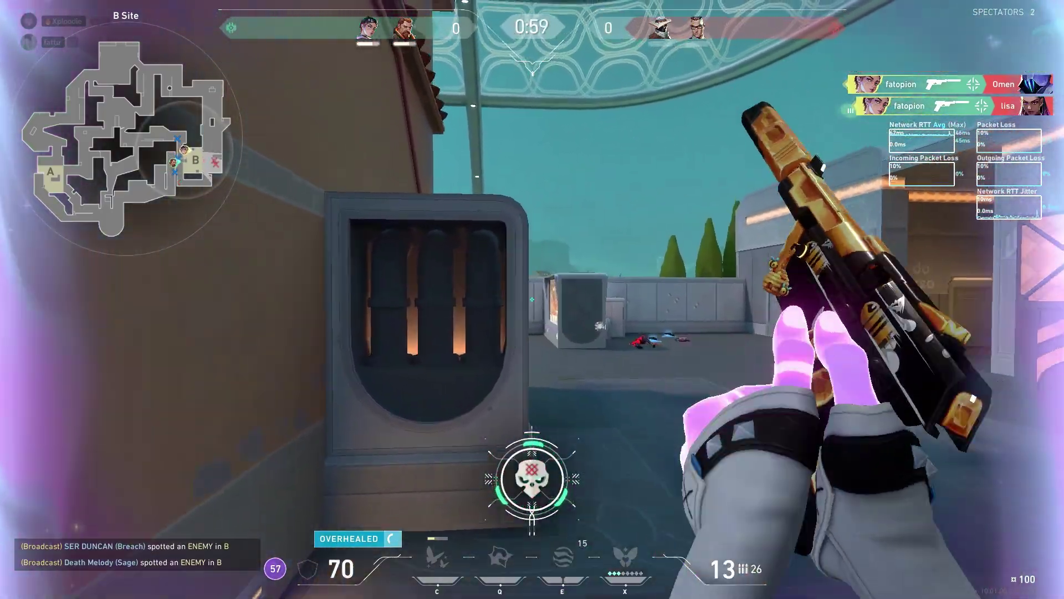
key(w)
key(d)
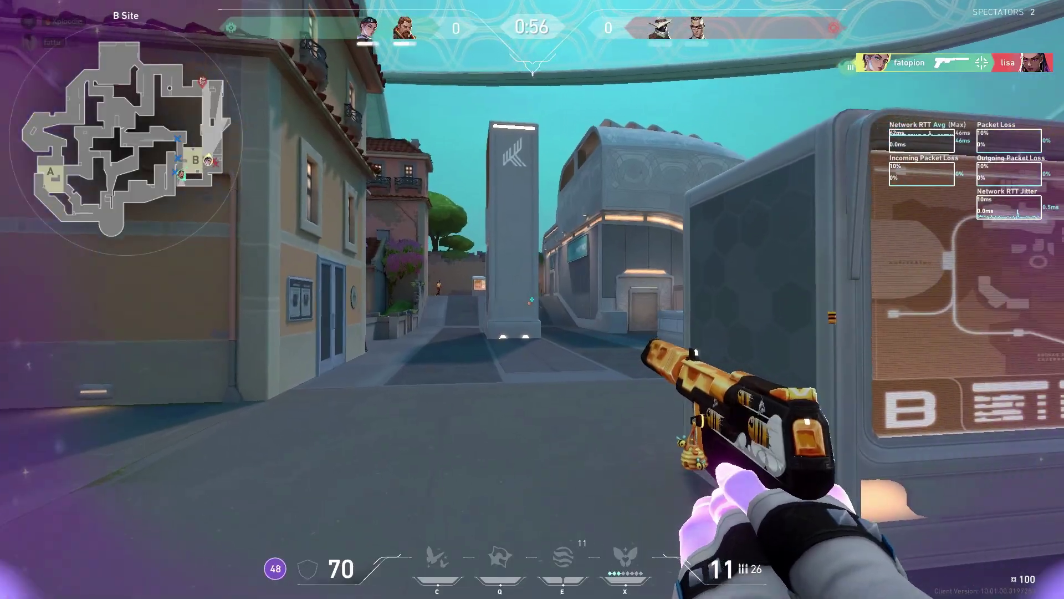
click(532, 300)
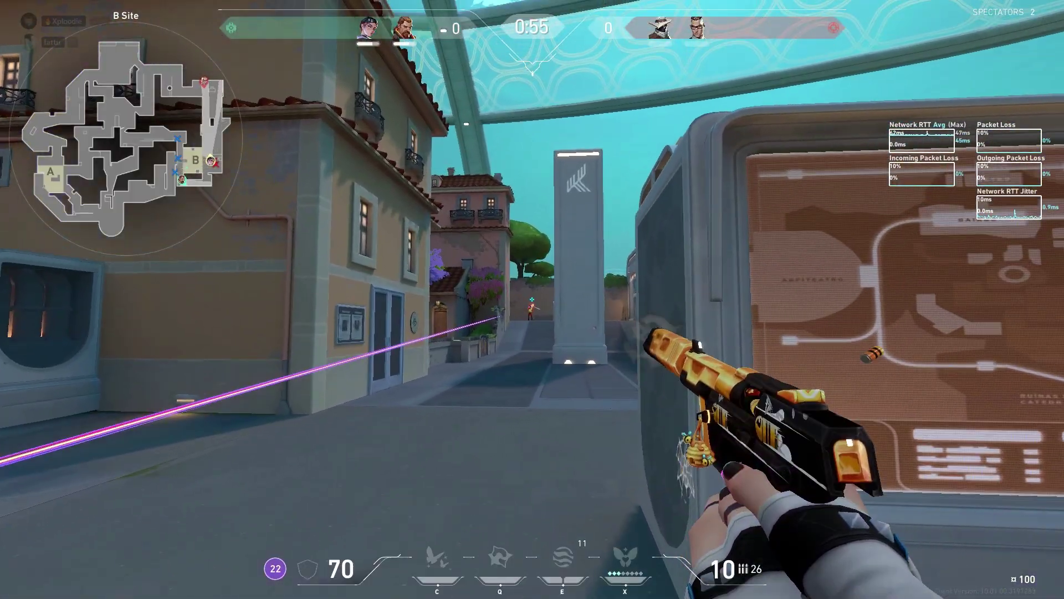
click(532, 299)
click(532, 299)
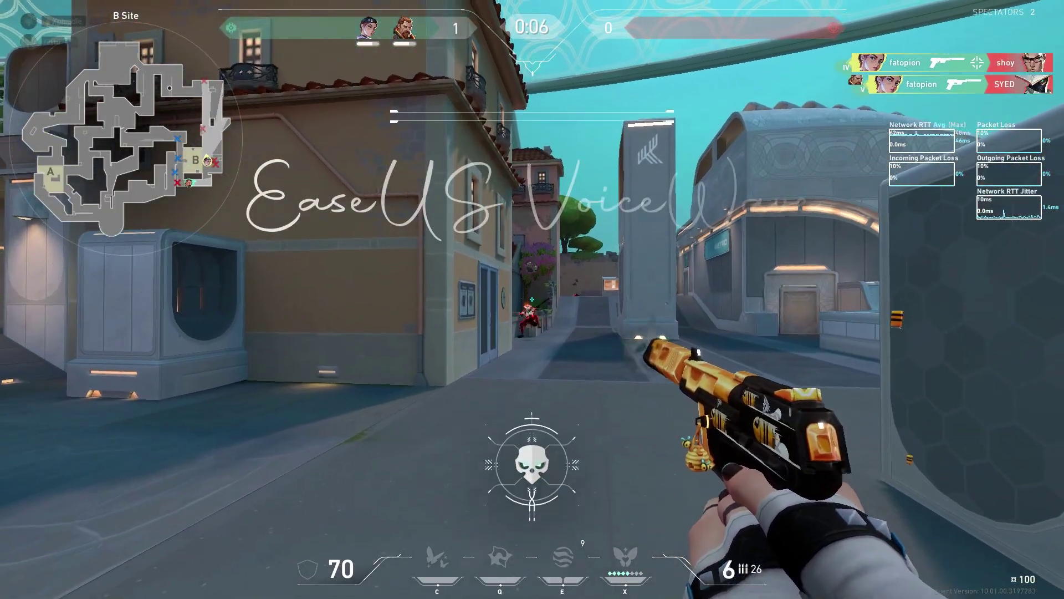